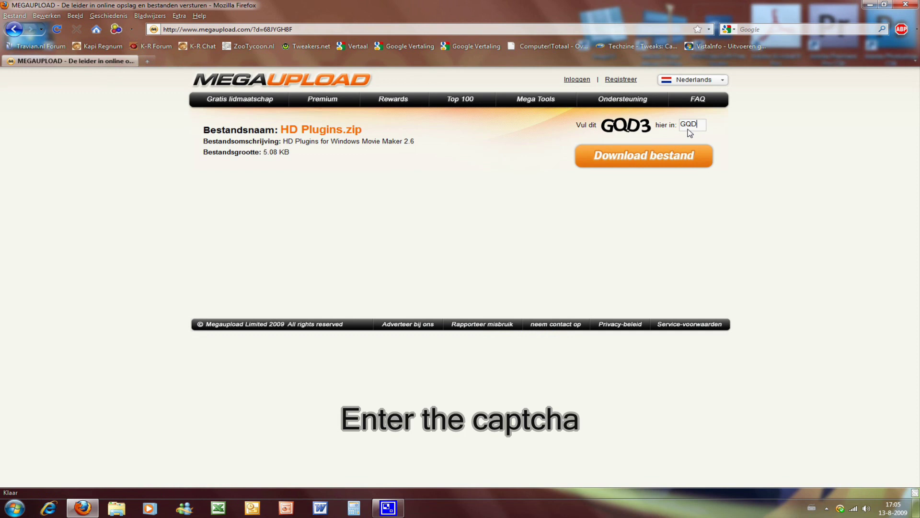
Submit the captcha for HD Plugins.zip, start the normal free download and save the file to disk
left_click(679, 162)
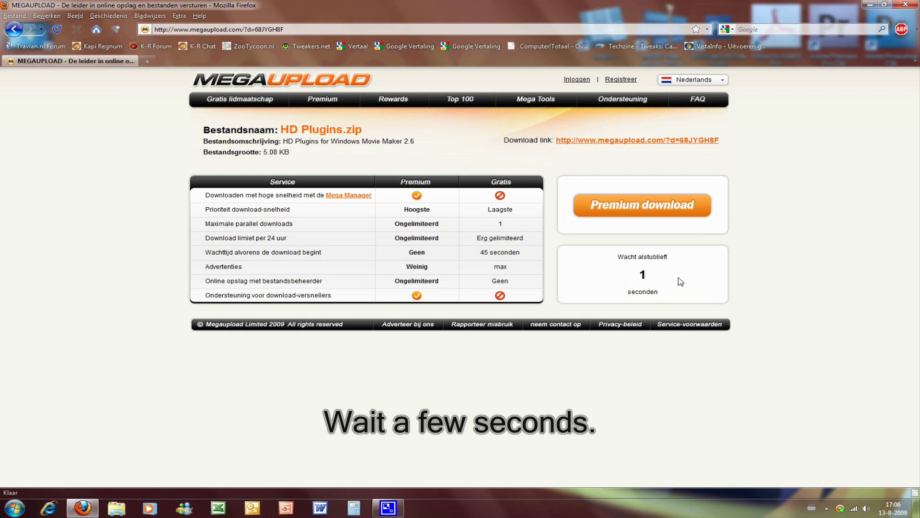
left_click(659, 278)
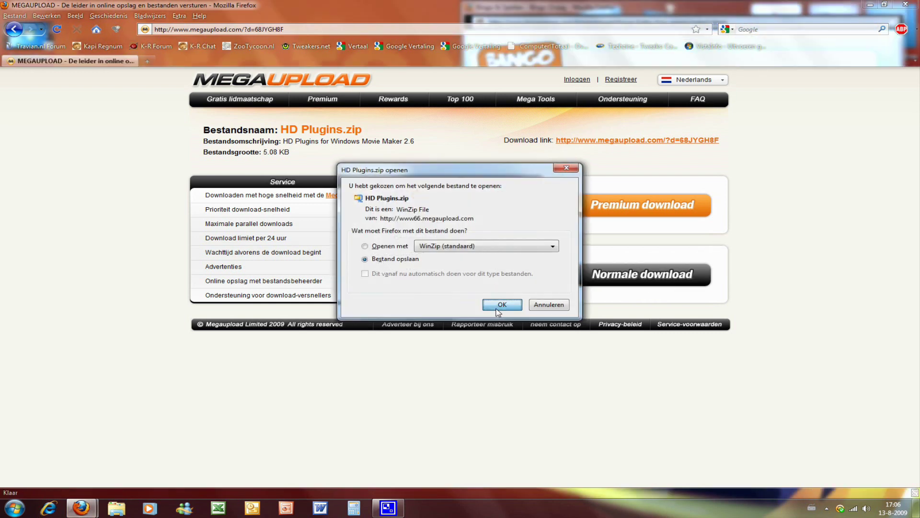
left_click(500, 304)
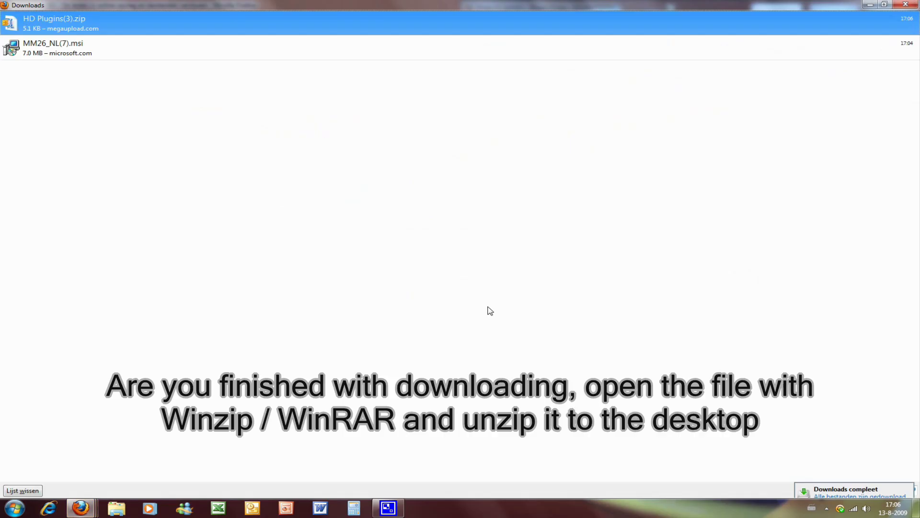
Open the downloaded HD Plugins archive and extract all four PRX files to the desktop
double_click(153, 20)
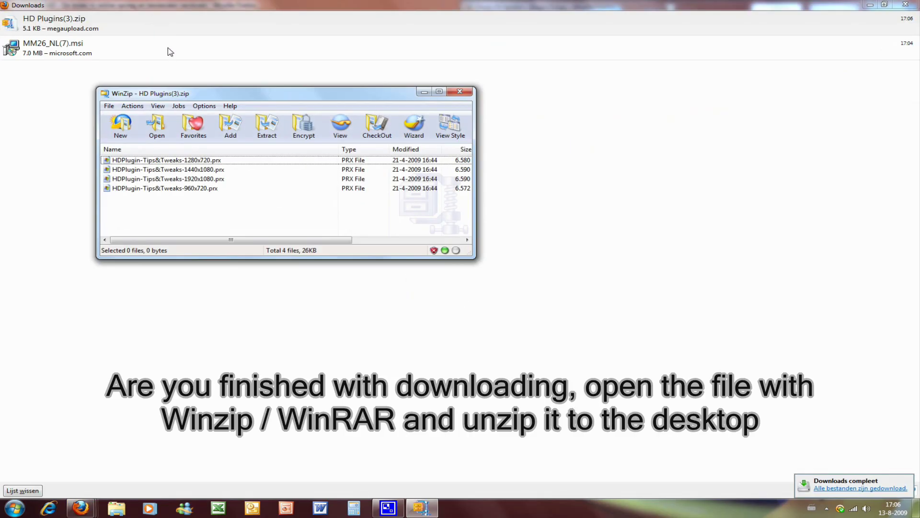
left_click_drag(206, 197, 220, 158)
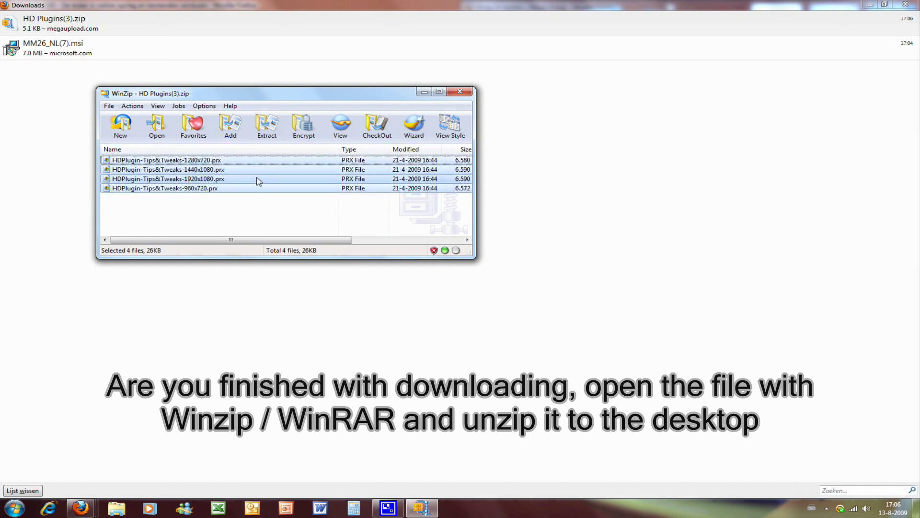
left_click(273, 137)
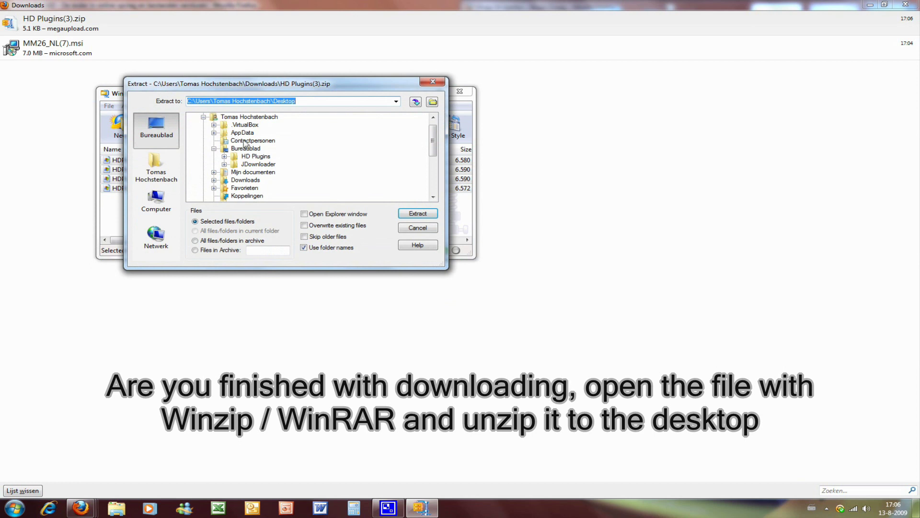
left_click(419, 214)
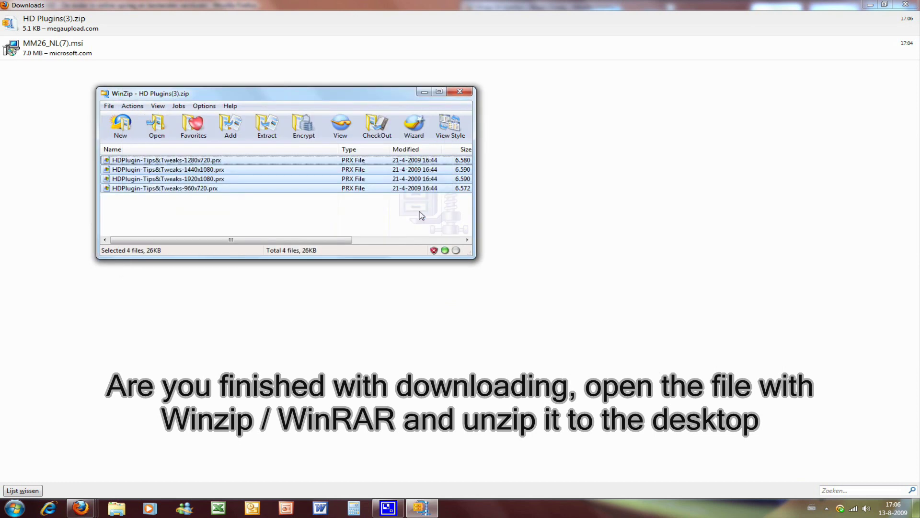
Show the desktop and cut the four extracted HDPlugin-Tips&Tweaks files
key("super+d")
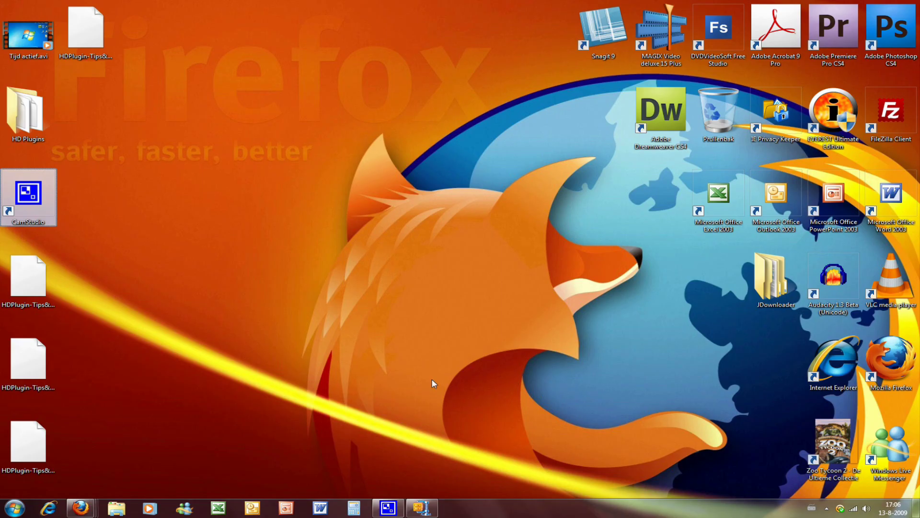
left_click_drag(139, 457, 2, 266)
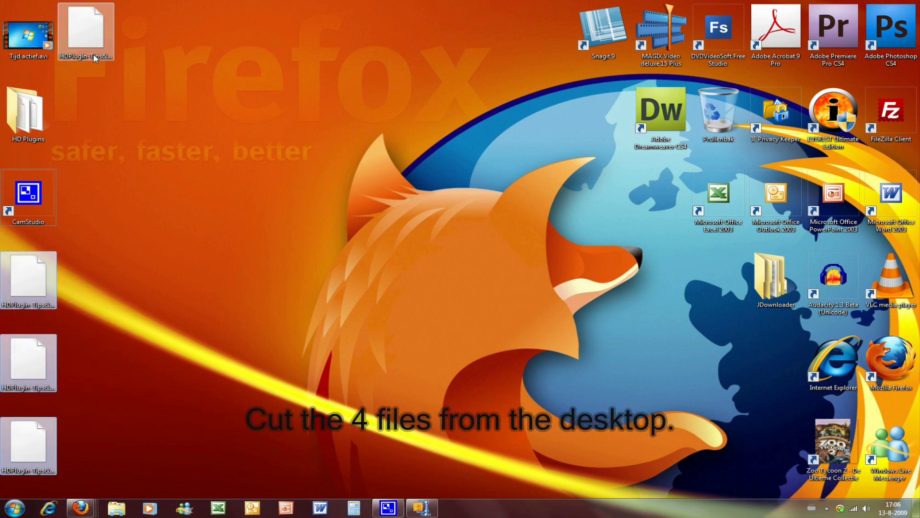
left_click(94, 48, "ctrl")
right_click(94, 48)
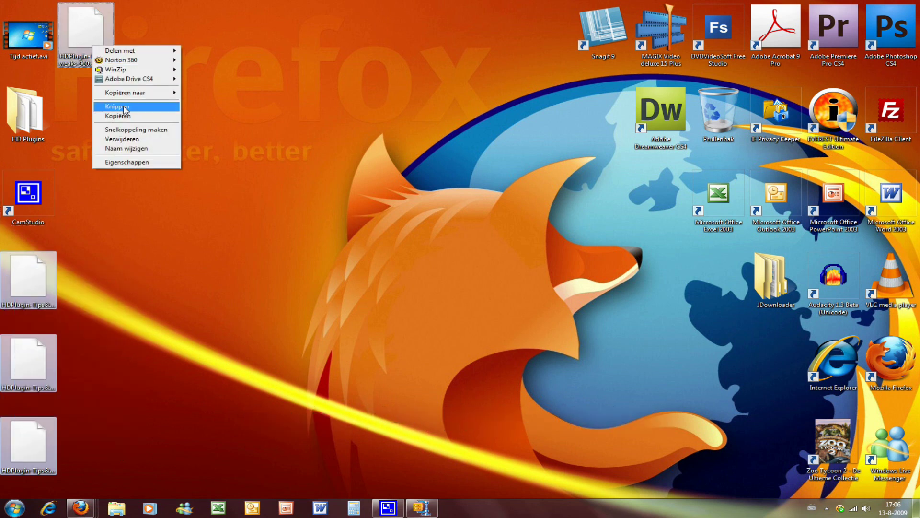
left_click(125, 108)
Open the folder C:\Program Files (x86)\Movie Maker 2.6\Shared in Windows Explorer
left_click(116, 508)
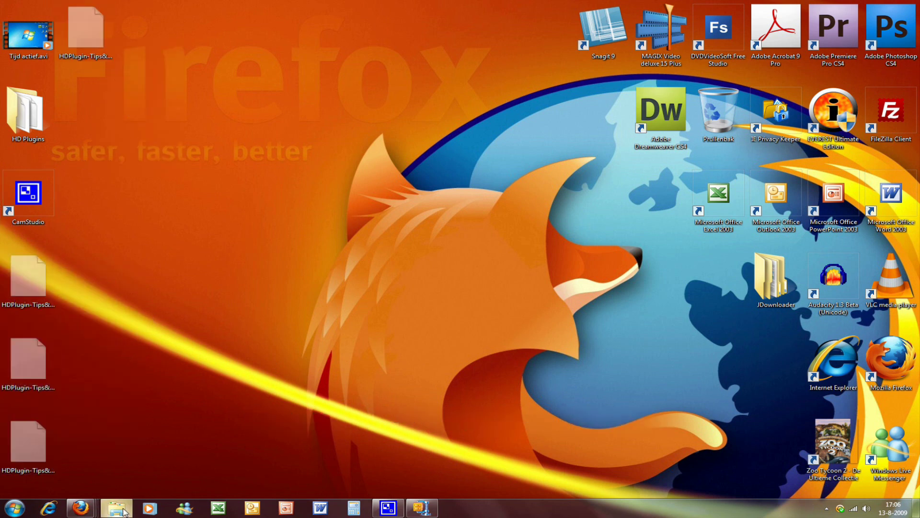
left_click(134, 183)
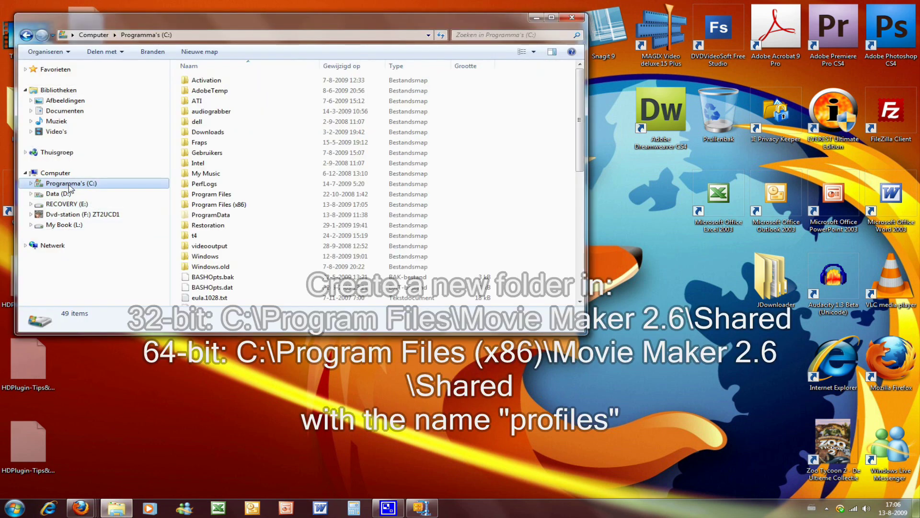
double_click(218, 204)
scroll(246, 206, "down", 3)
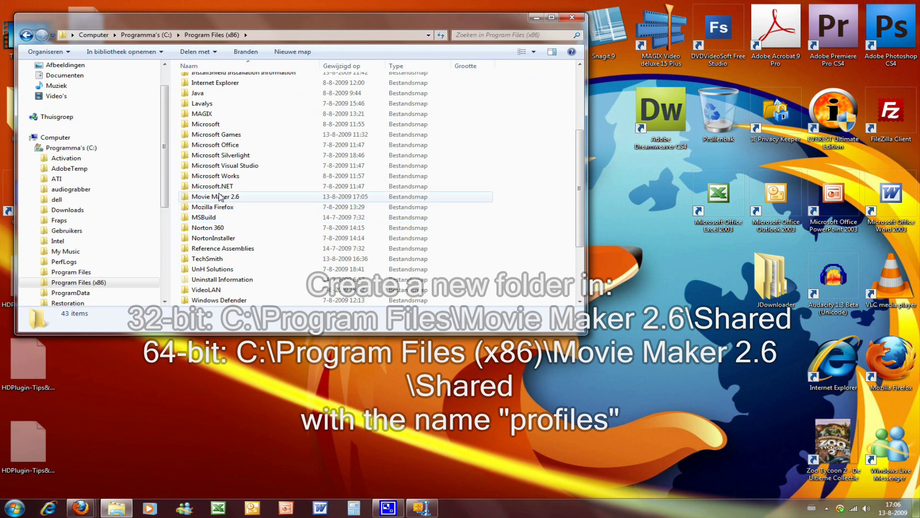
double_click(225, 197)
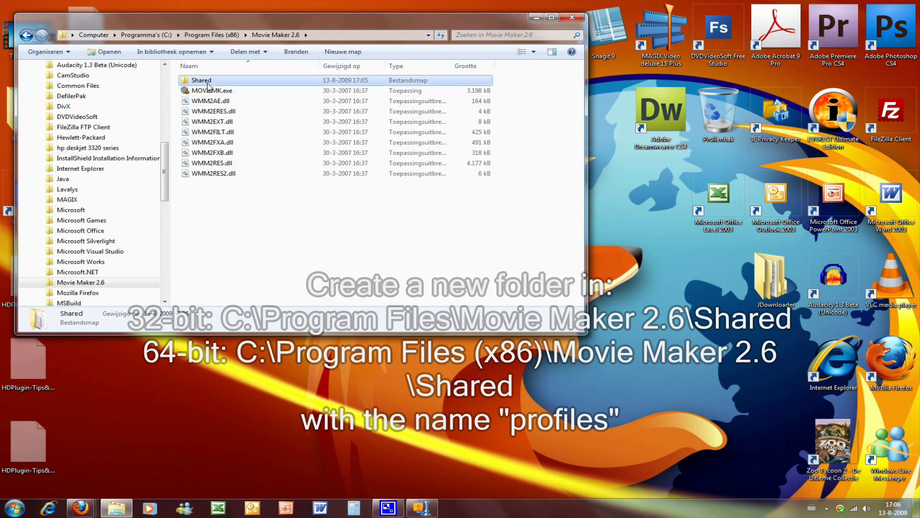
double_click(200, 80)
Create a new folder named "profiles" inside the Shared folder
left_click(26, 54)
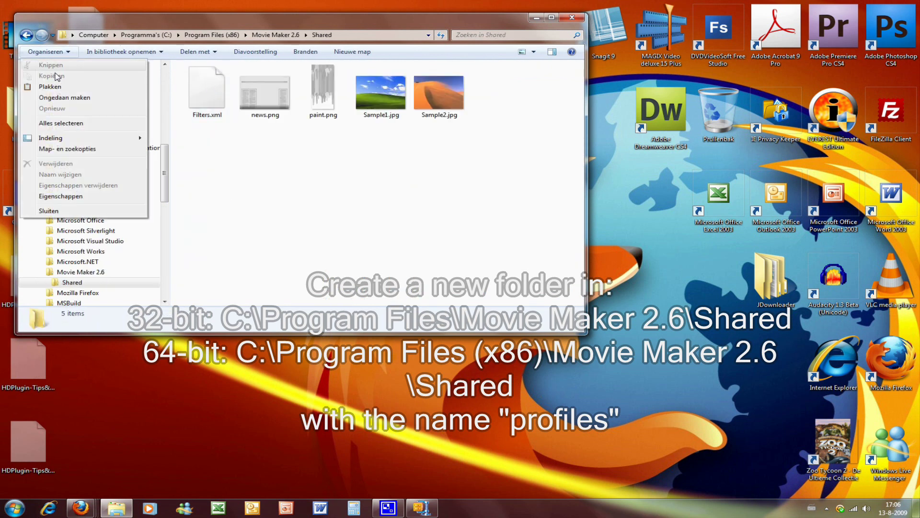
right_click(299, 198)
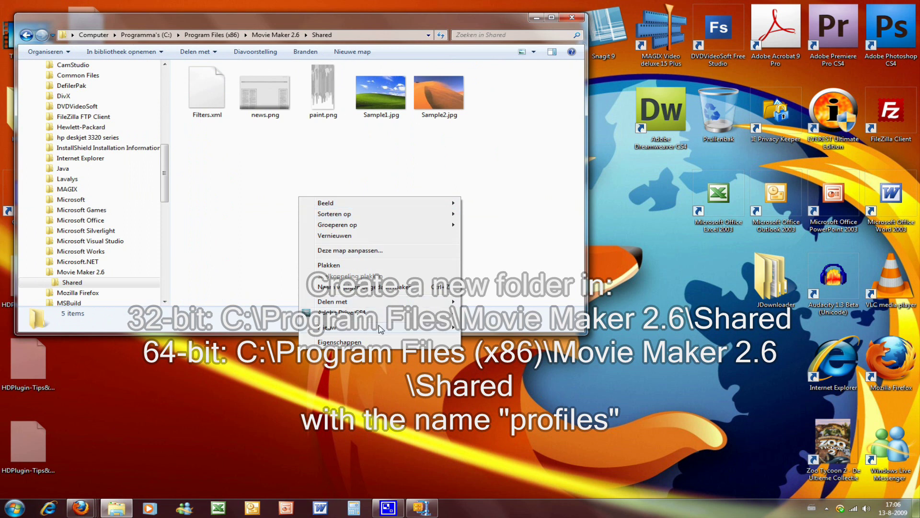
left_click(475, 328)
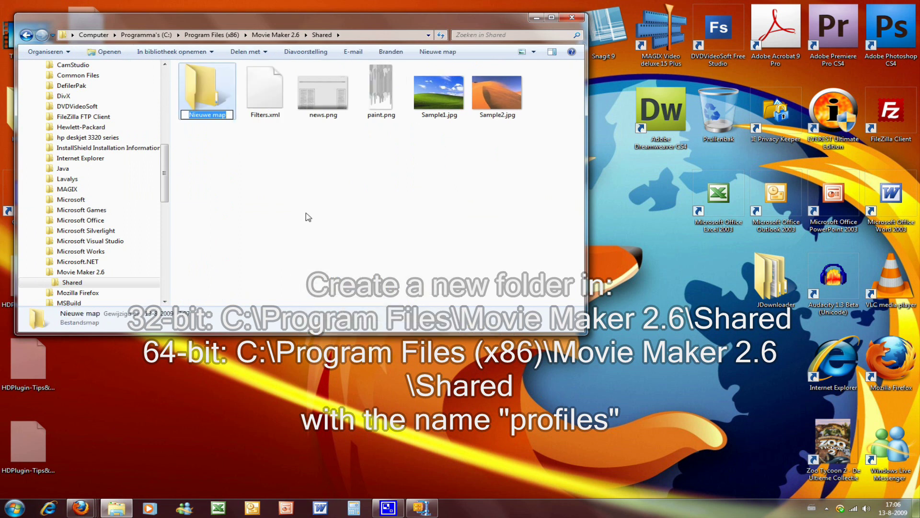
type("profiles")
key("Escape")
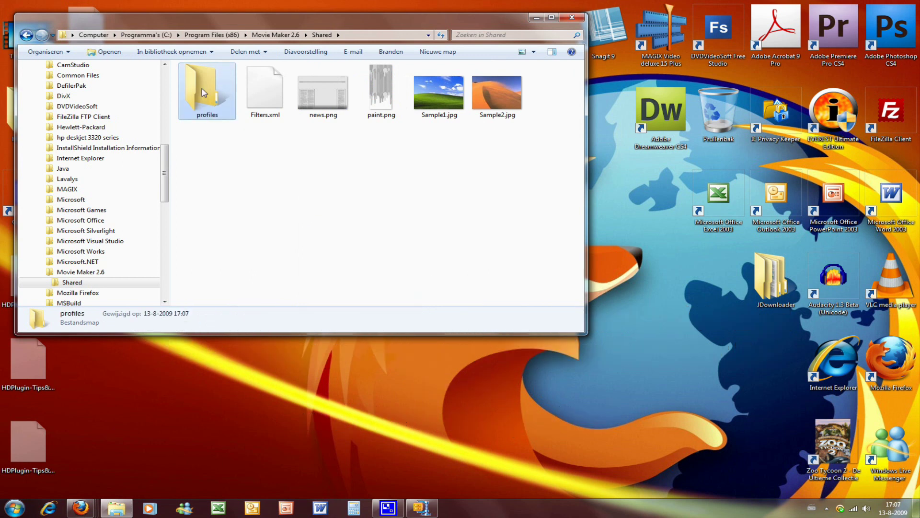
Paste the four cut plugin files into the profiles folder with administrator permission and close the Explorer window
double_click(202, 91)
right_click(203, 92)
left_click(231, 164)
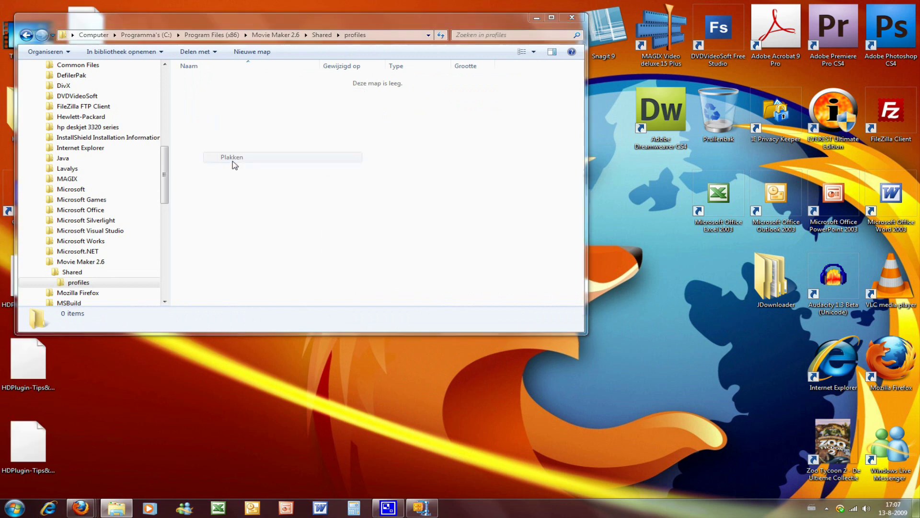
left_click(443, 290)
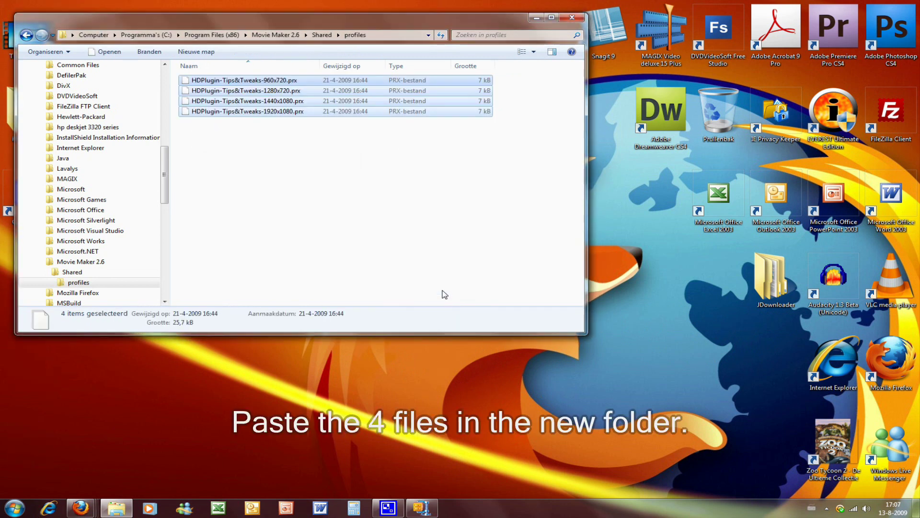
left_click(572, 18)
Search the installed programs for "movie maker" and launch Windows Movie Maker 2.6
left_click(15, 507)
type("m")
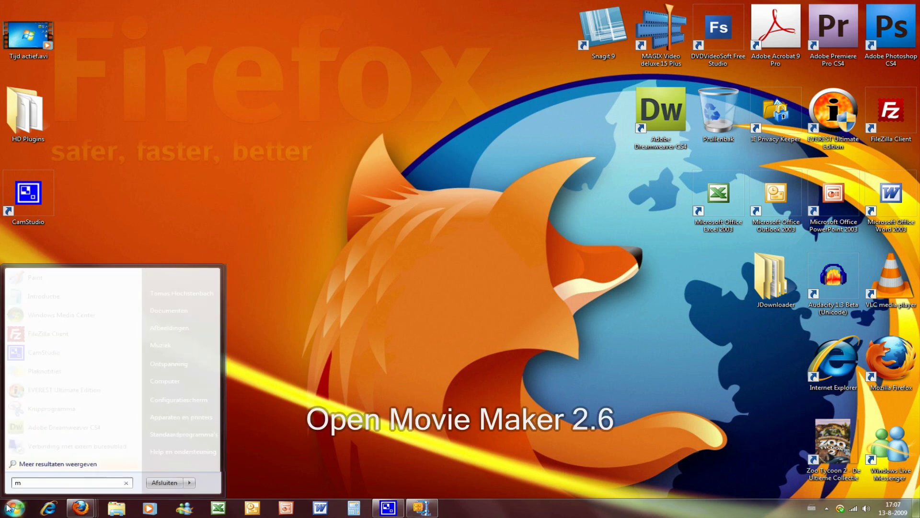
type("ovie maker")
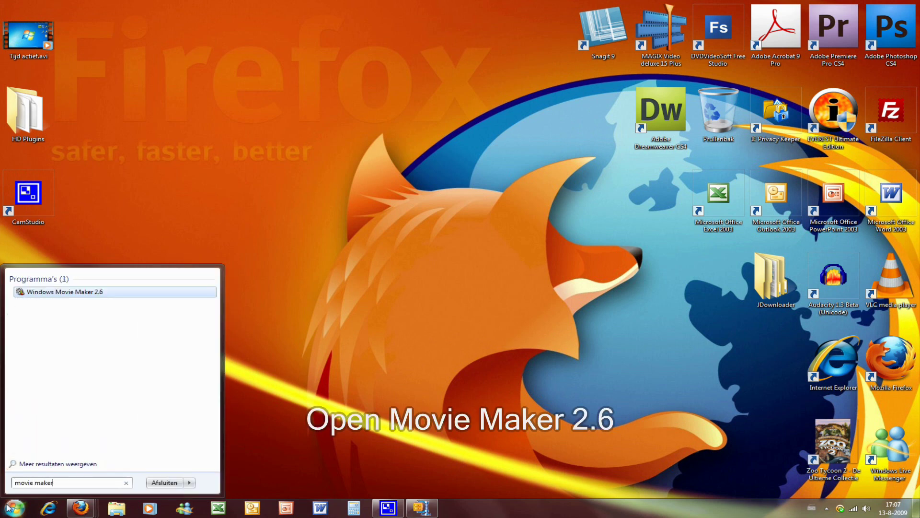
left_click(65, 292)
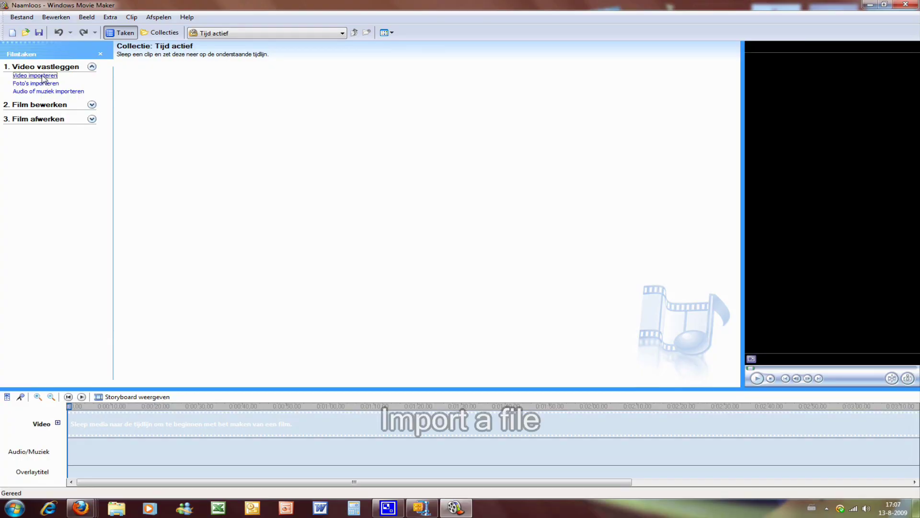
Import the video Tijd actief.avi from the desktop and place its clip at the start of the timeline's video track
left_click(43, 77)
left_click(98, 127)
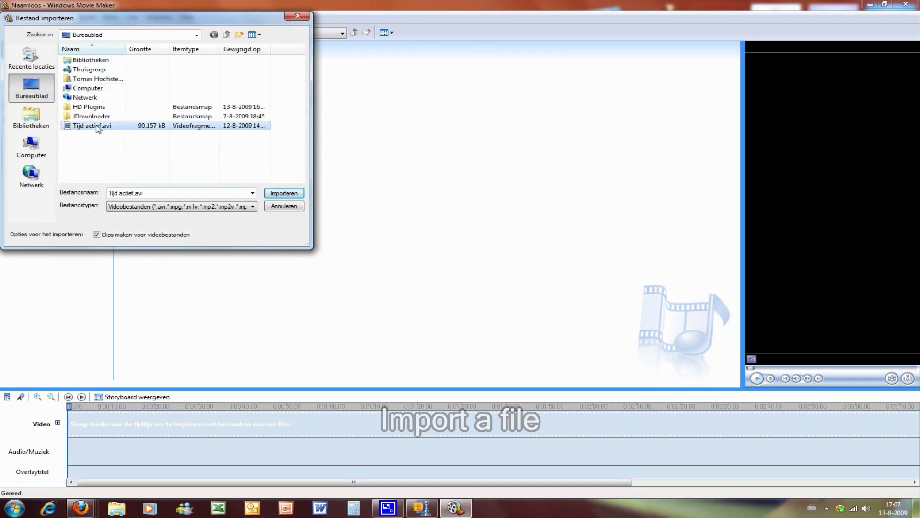
double_click(98, 126)
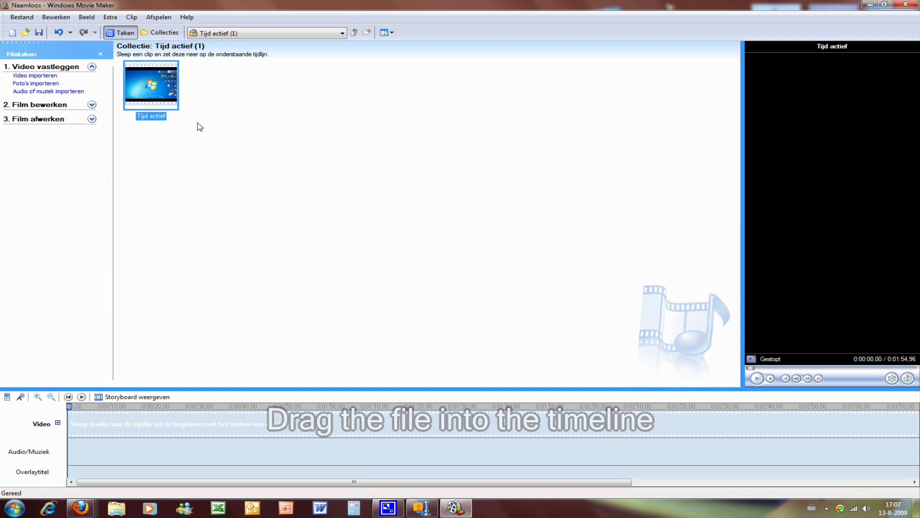
left_click_drag(158, 91, 107, 422)
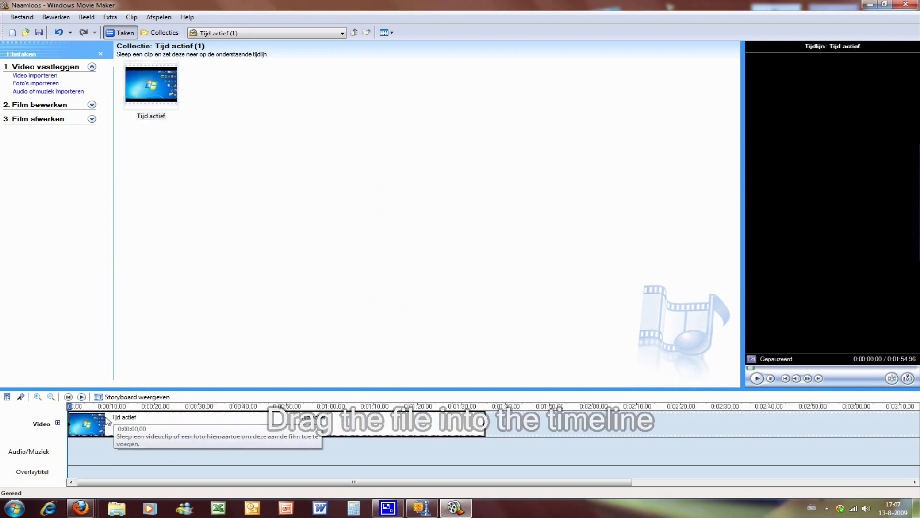
Start saving the movie file to this computer, keeping the name Film_0001 and the location Mijn video's
left_click(22, 17)
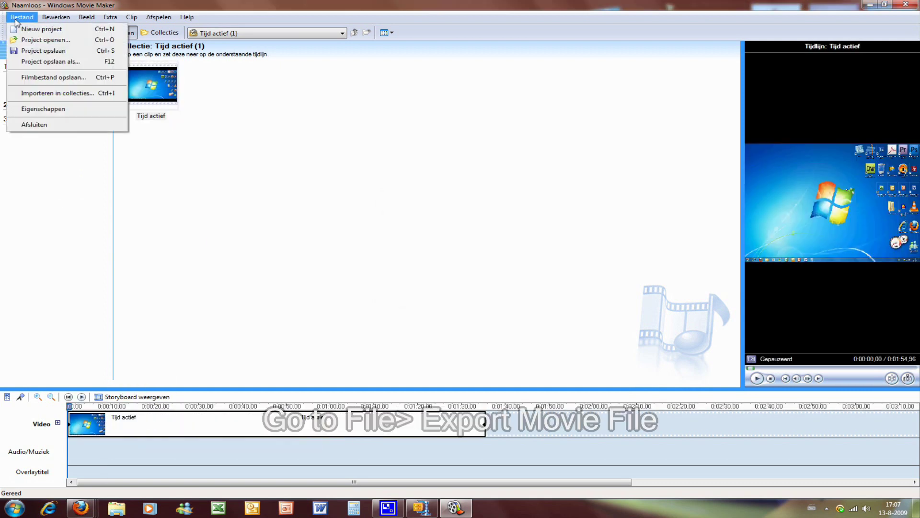
left_click(52, 77)
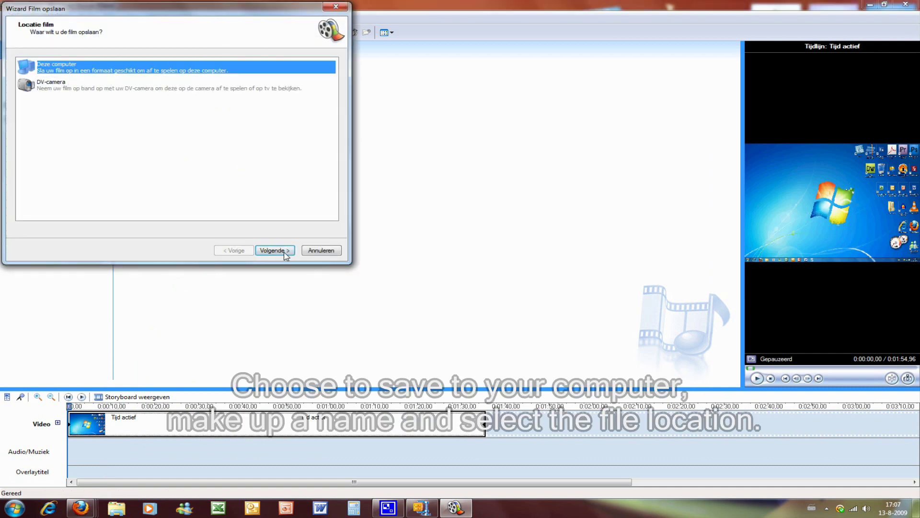
left_click(284, 252)
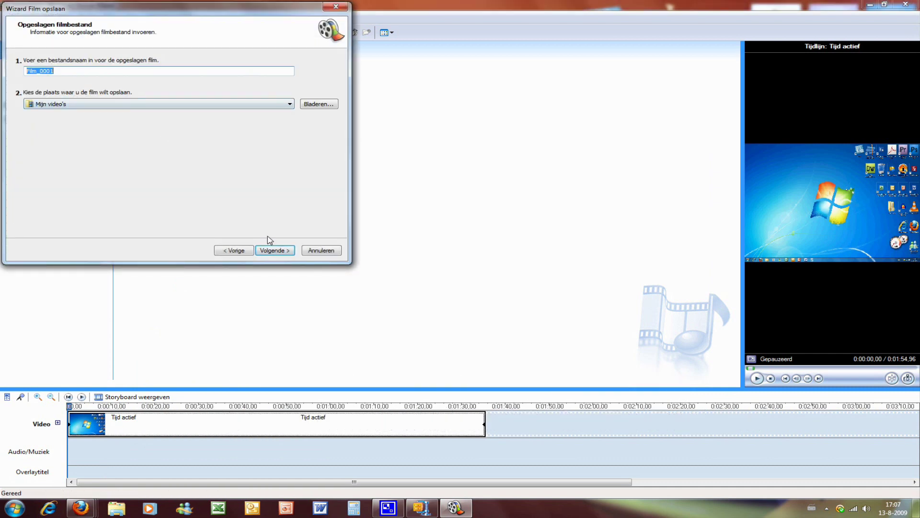
left_click(272, 251)
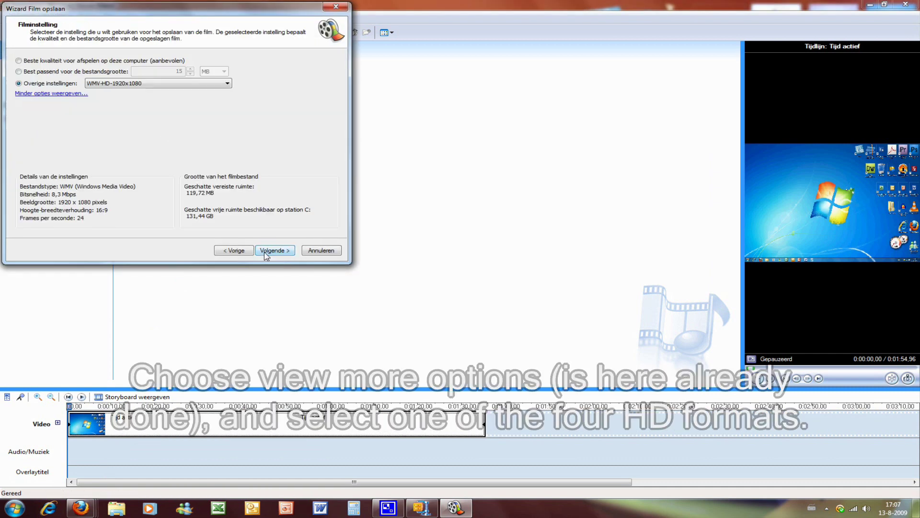
Choose WMV-HD-1920x1080 as the movie setting and export the movie
left_click(124, 84)
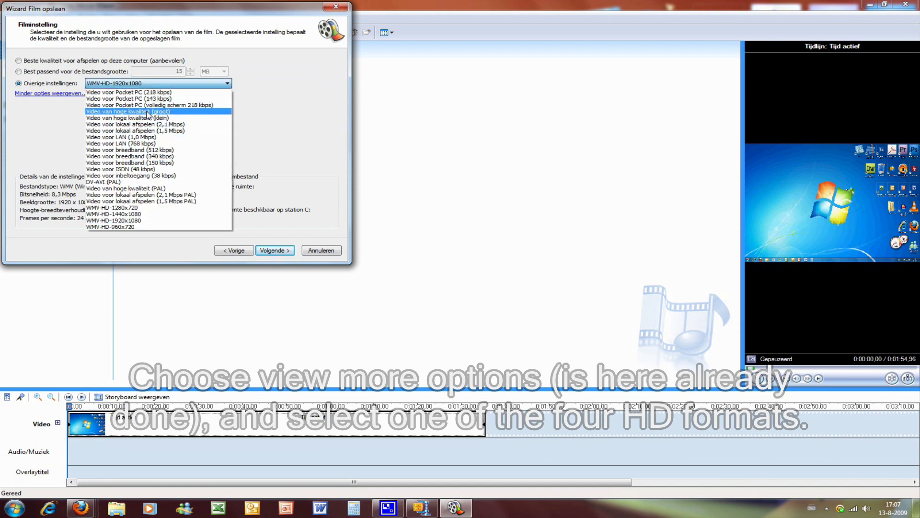
left_click(150, 221)
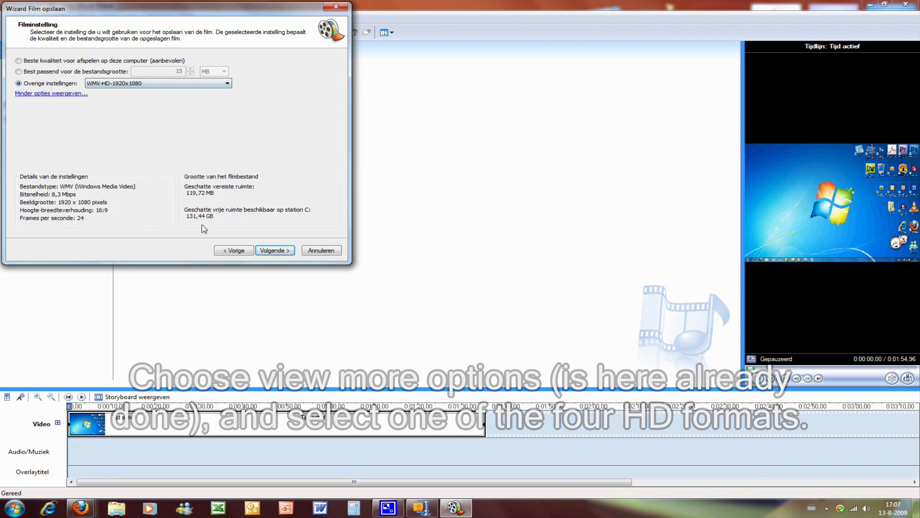
left_click(271, 251)
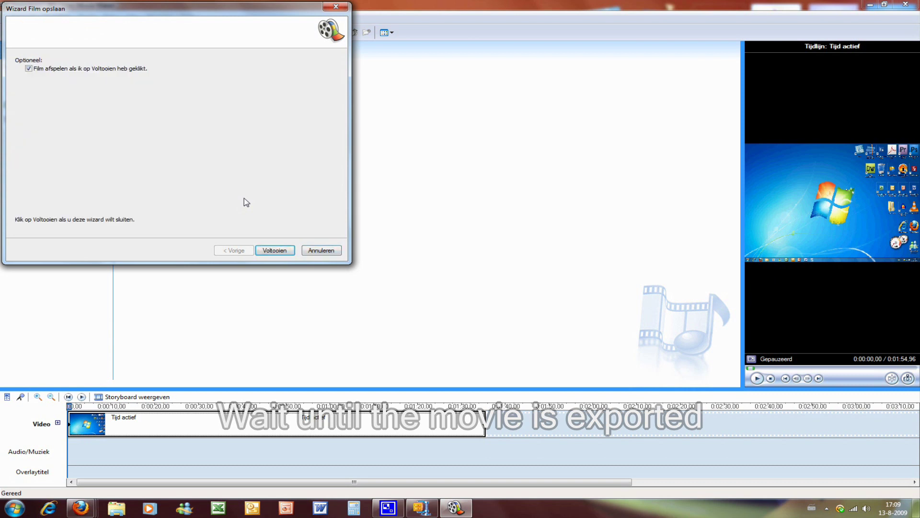
Finish the save wizard with playback enabled, watch the exported movie in full screen and leave full-screen view
left_click(274, 251)
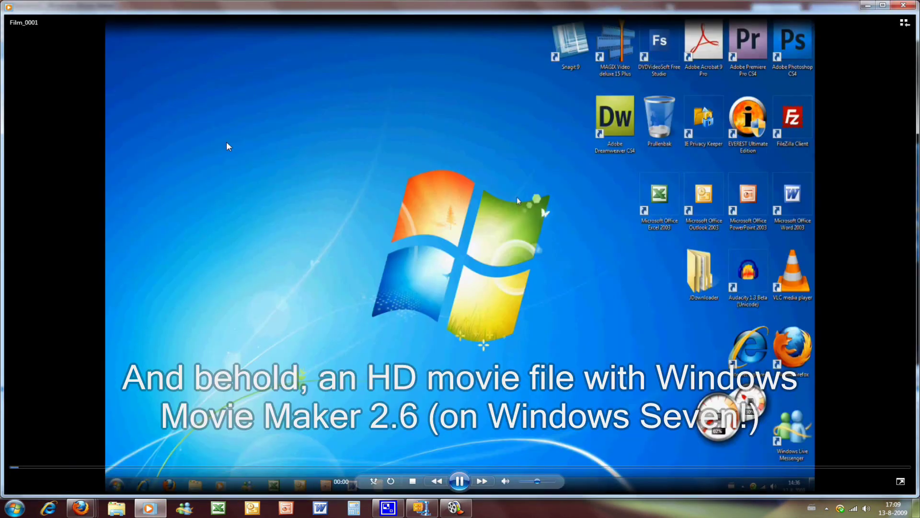
double_click(226, 142)
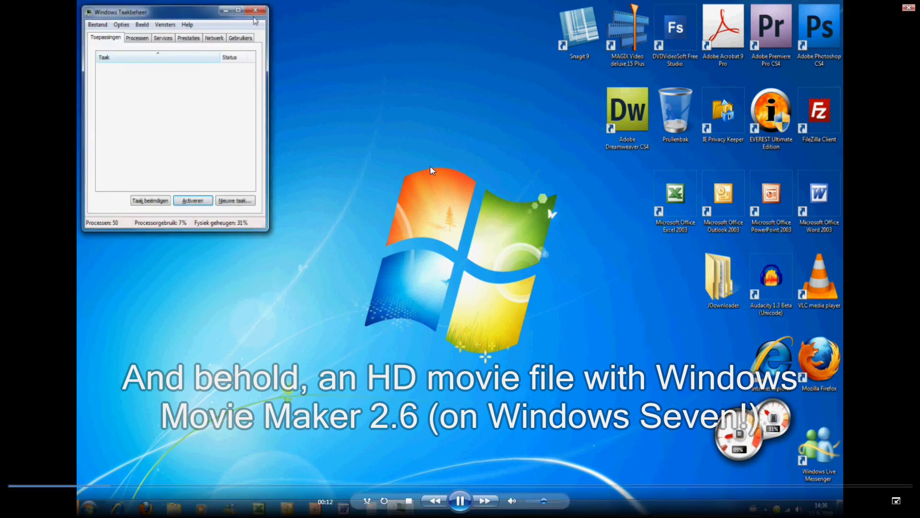
double_click(433, 171)
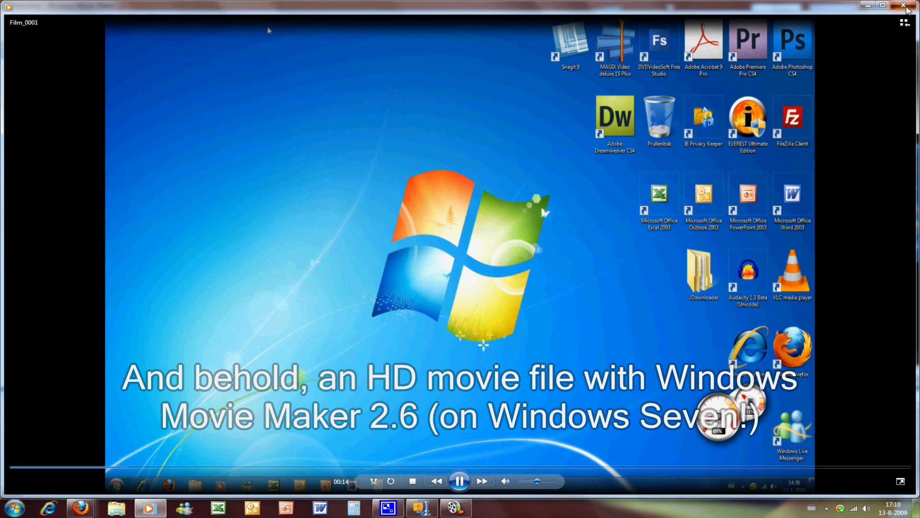
Close the video player and quit Movie Maker without saving the project changes
left_click(905, 7)
left_click(907, 5)
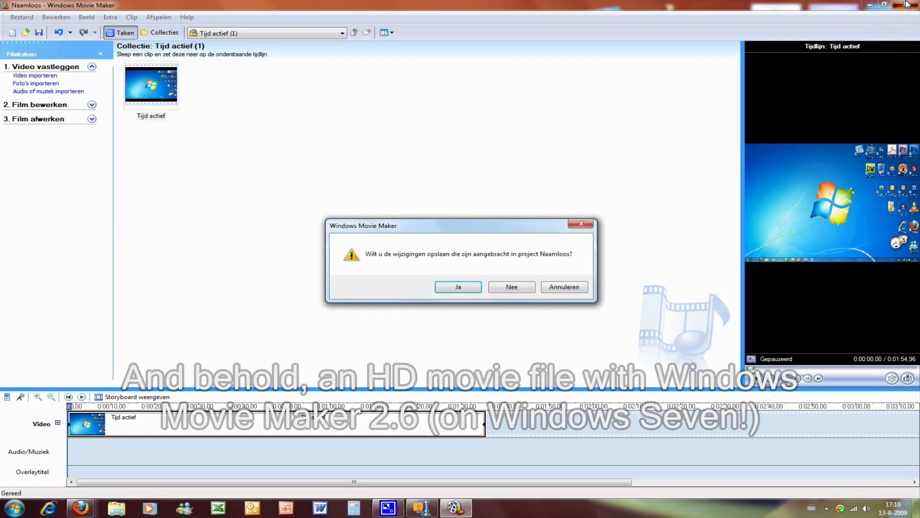
left_click(511, 287)
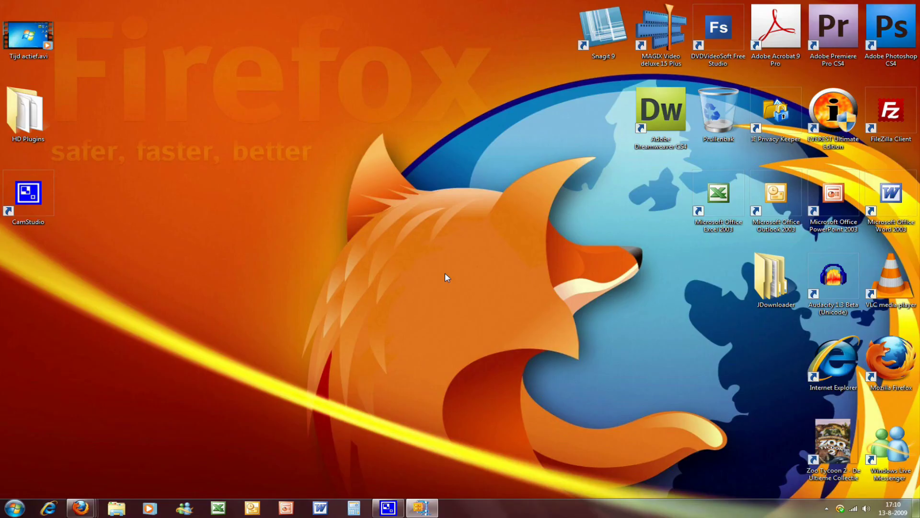